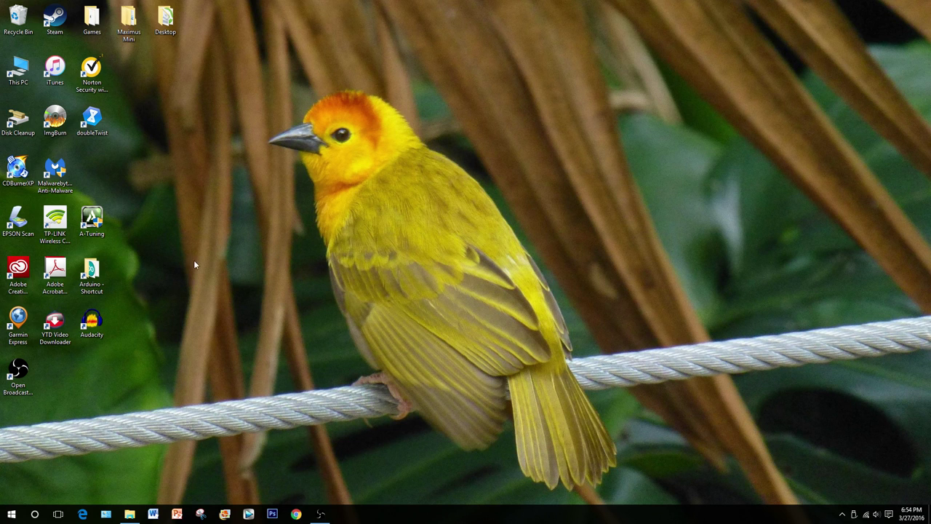
Step: Search Windows for "window", open Windows Media Player, and pause playback of the As Daylight Dies CD
click(34, 514)
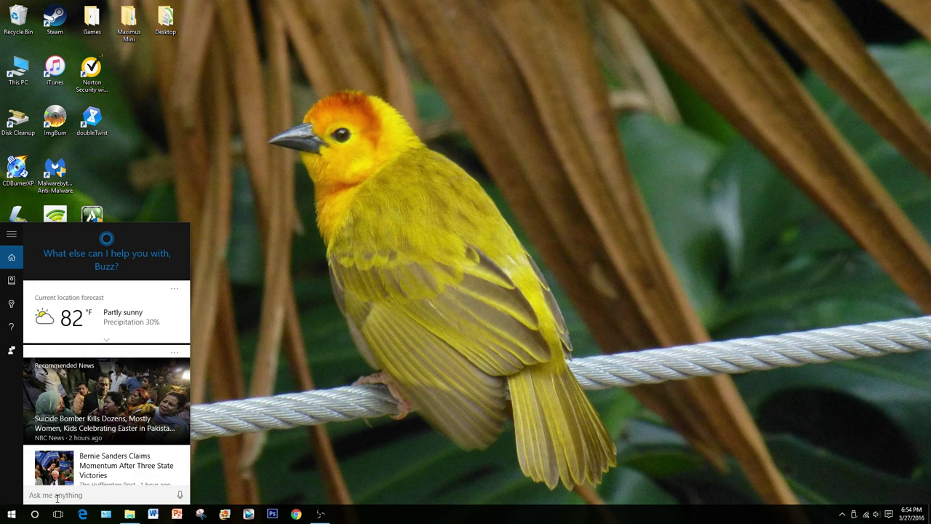
text(window)
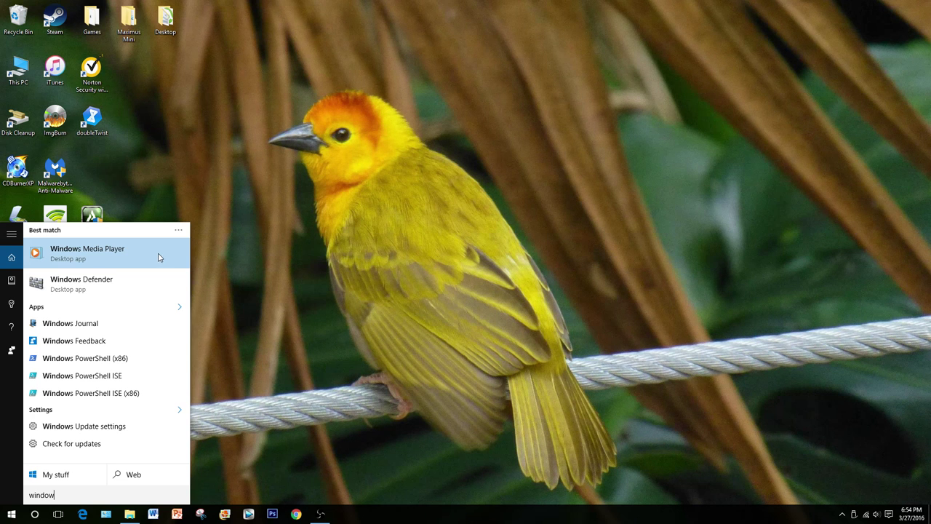
click(154, 258)
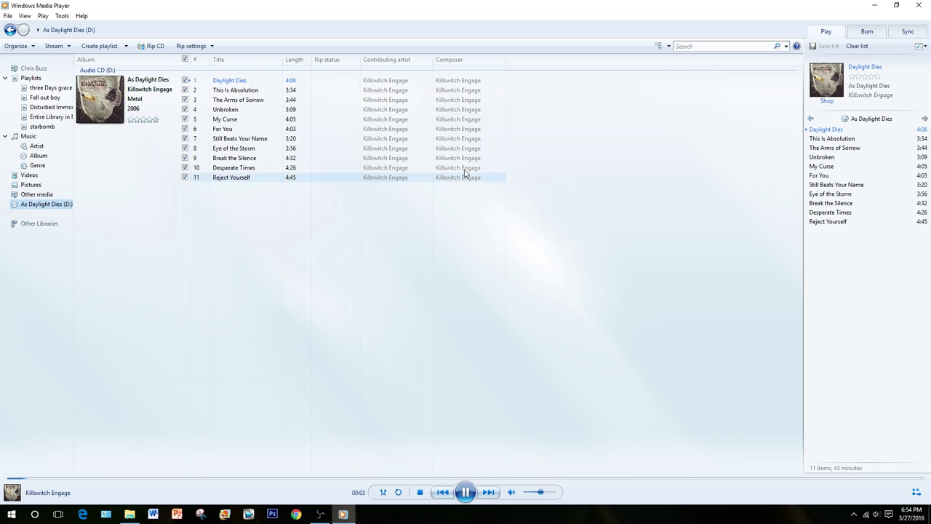
click(466, 492)
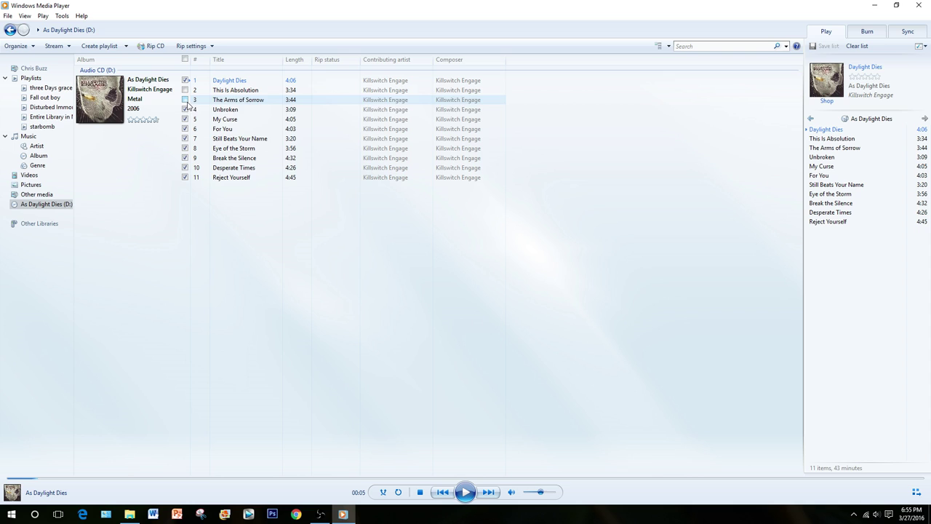
Step: Deselect the remaining checked CD tracks except Daylight Dies and My Curse, and rip those two songs to the computer
click(184, 109)
click(184, 129)
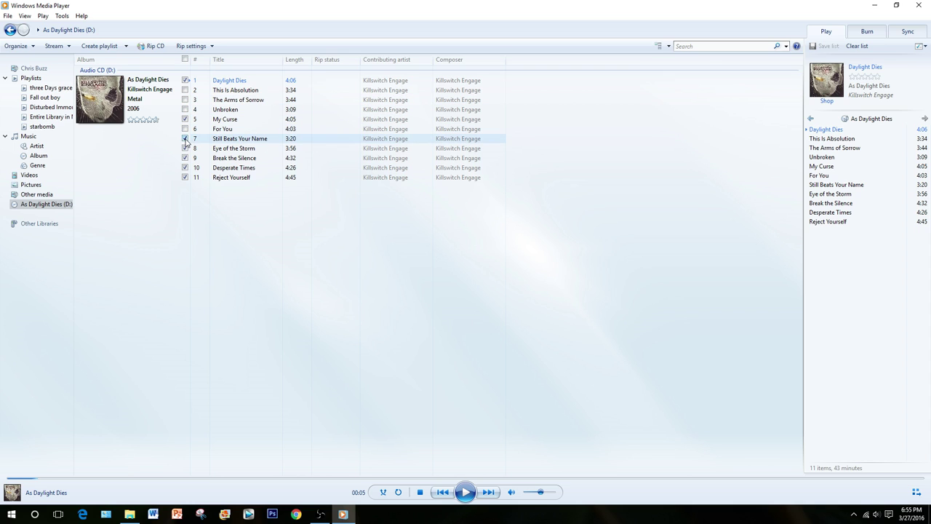
click(185, 138)
click(185, 149)
click(185, 158)
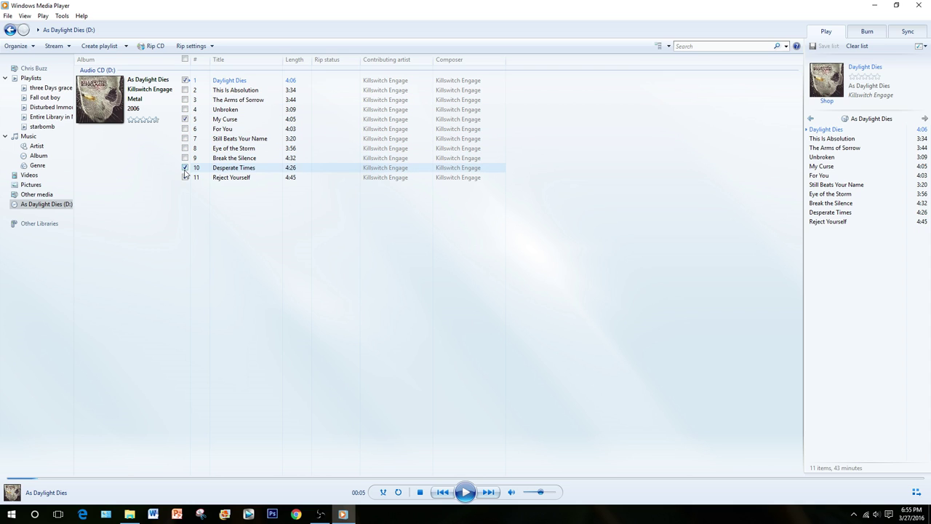
click(185, 168)
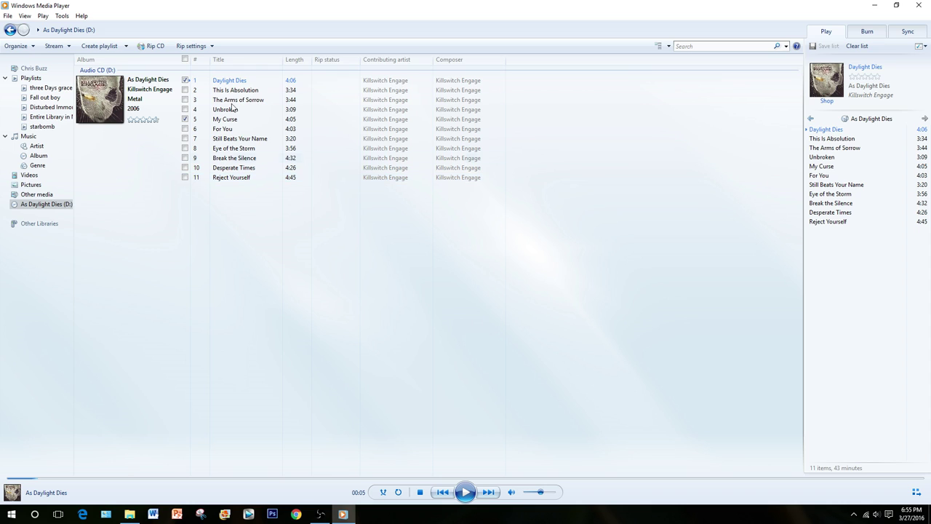
click(151, 46)
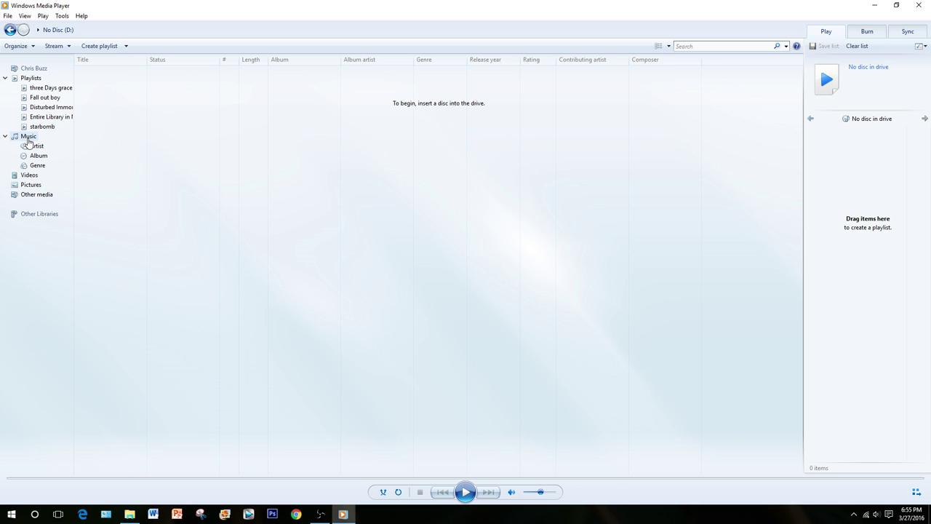
Step: Search the whole music library for "kill" and close the empty E: drive window
click(29, 137)
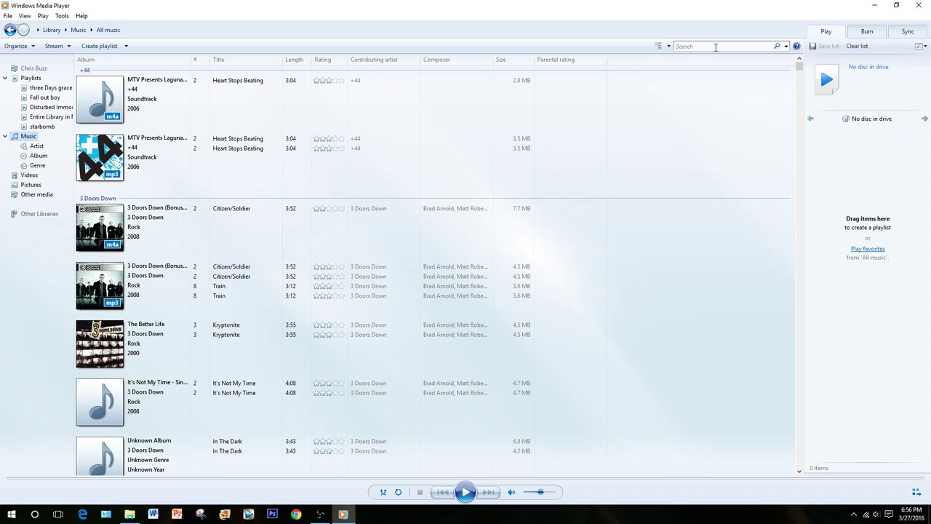
click(715, 47)
text(kil)
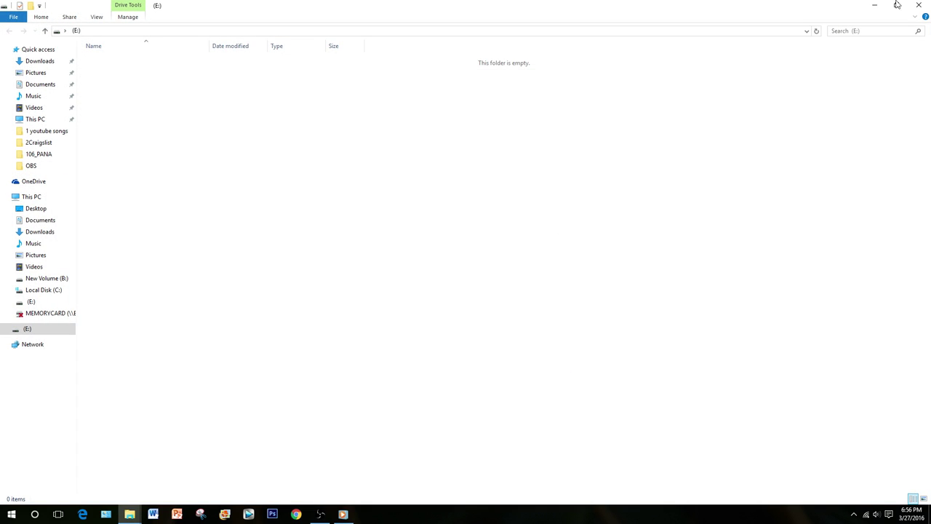
click(921, 6)
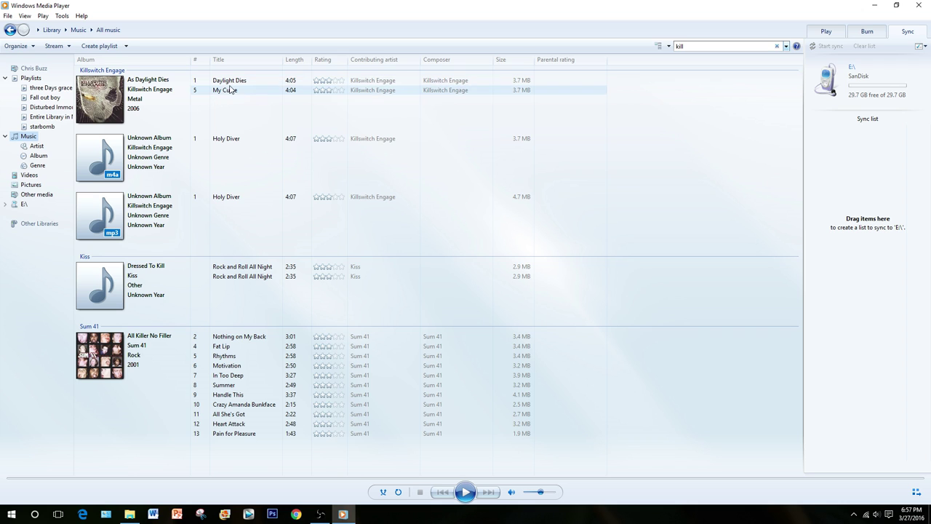
Step: Add Daylight Dies and My Curse to the sync list, sync them to the E: flash drive, and close the player
drag(230, 81, 865, 125)
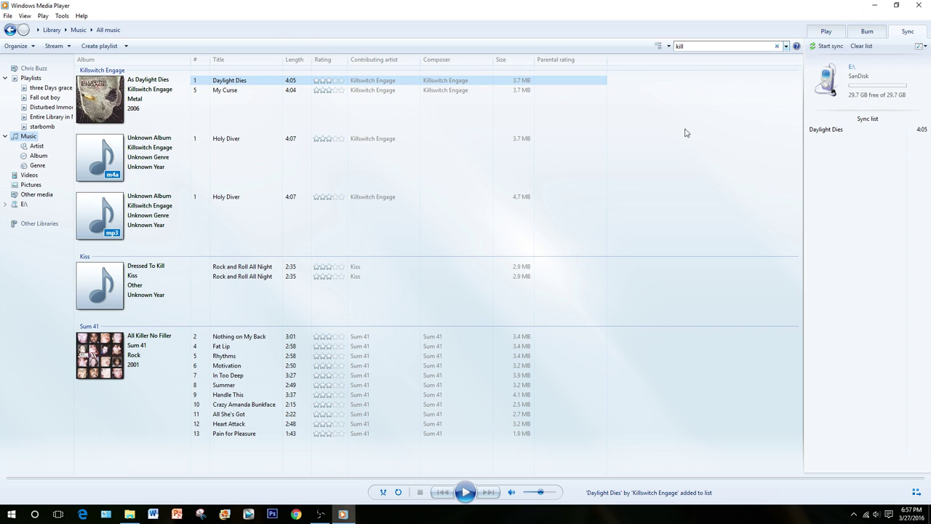
drag(218, 91, 861, 194)
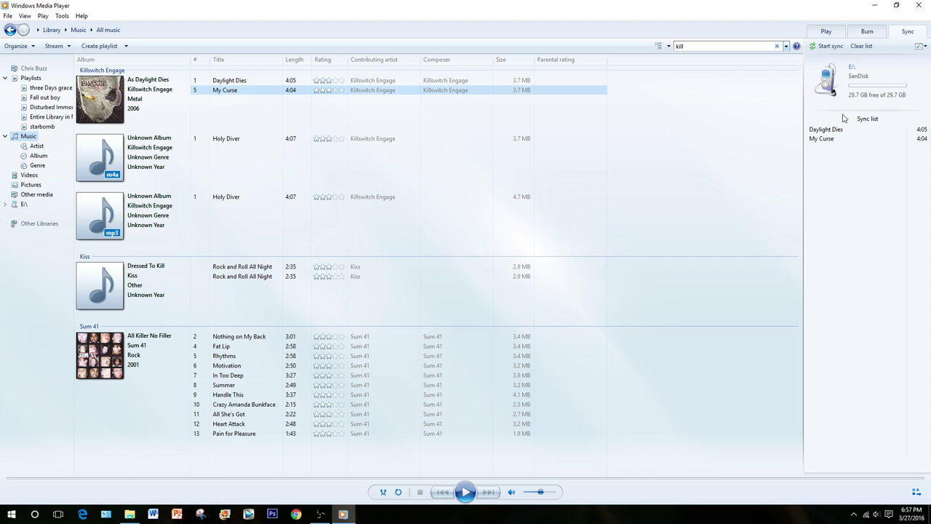
click(830, 45)
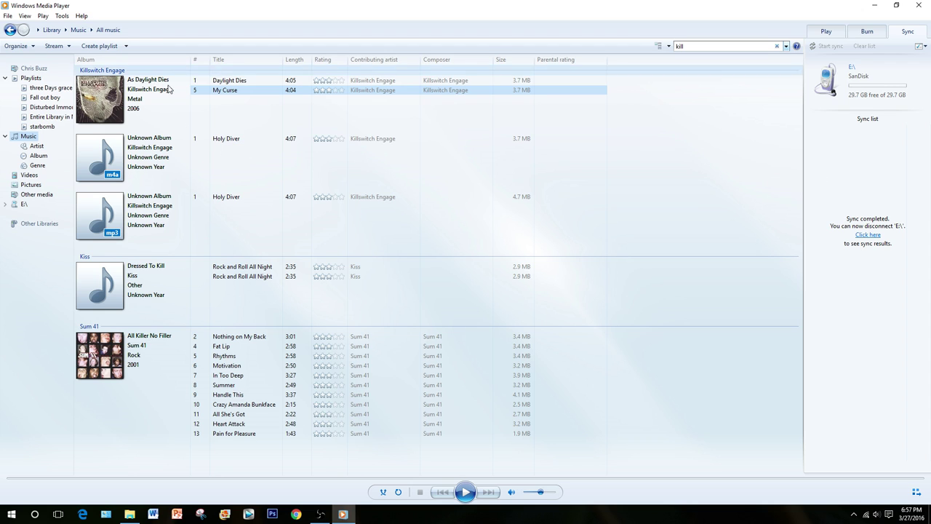
click(919, 7)
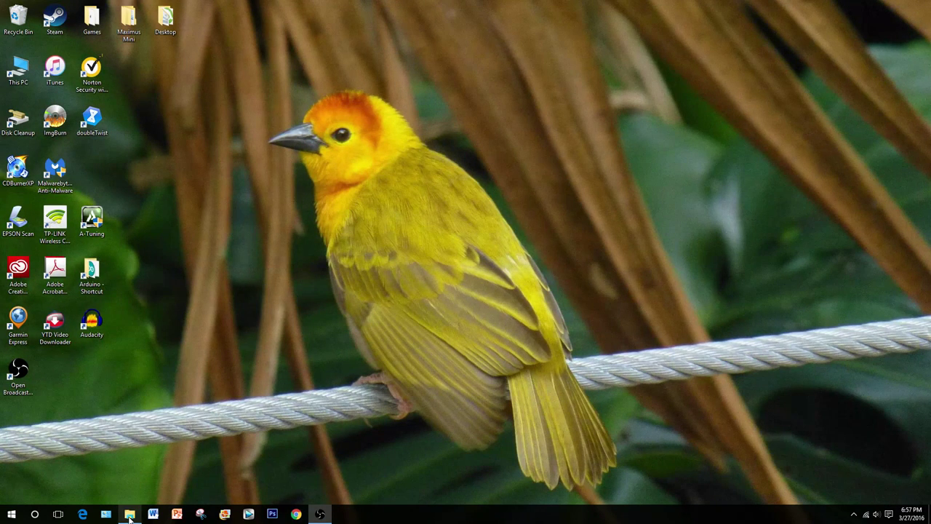
Step: Open This PC in File Explorer and go to the As Daylight Dies album folder inside Music > Killswitch Engage
right_click(130, 515)
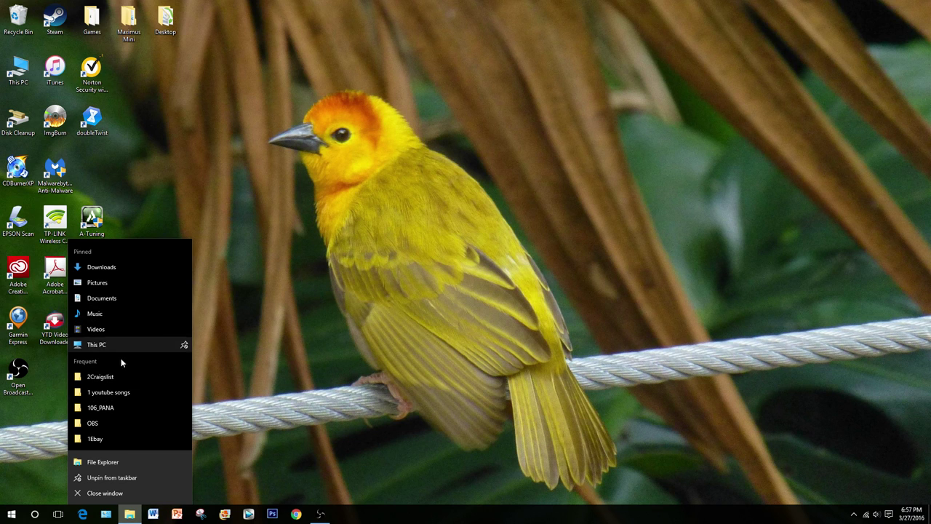
double_click(22, 79)
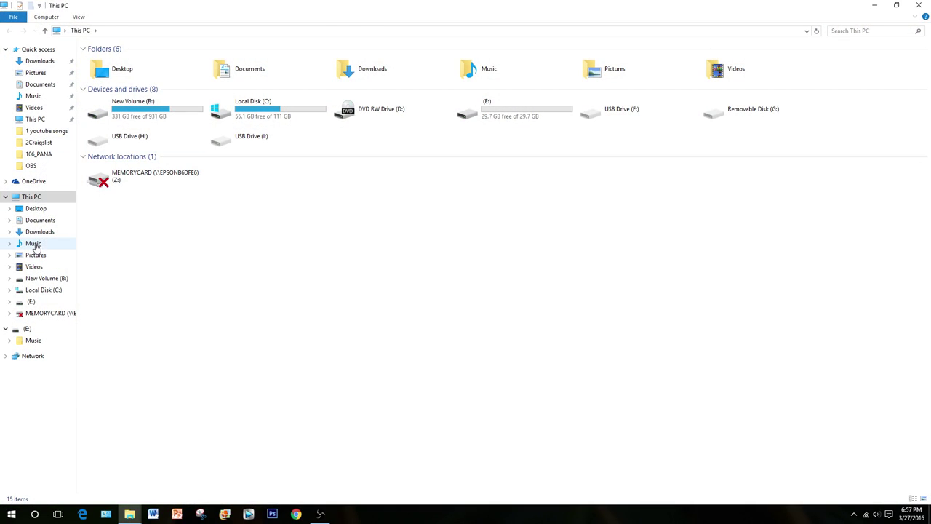
click(34, 244)
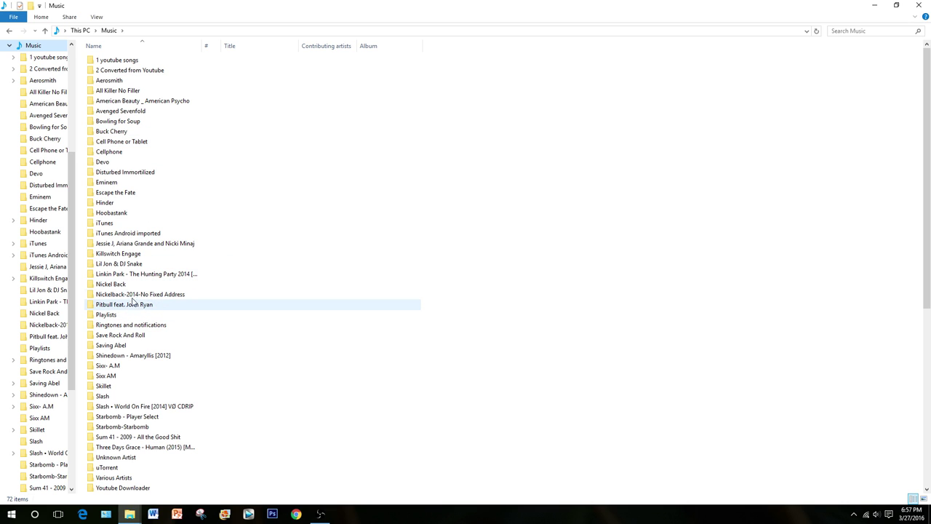
double_click(128, 258)
double_click(102, 63)
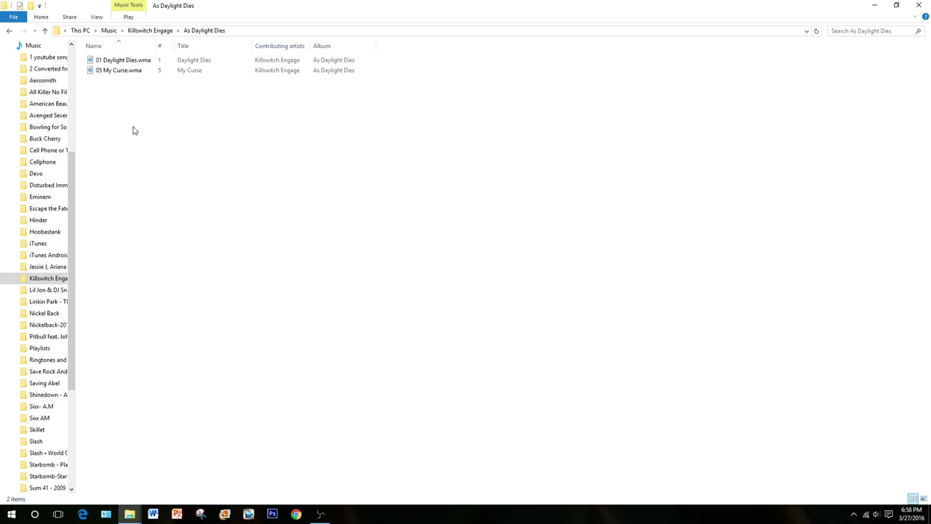
Step: Copy 01 Daylight Dies.wma and 05 My Curse.wma from the album folder, and minimize its window
drag(128, 99, 132, 57)
right_click(137, 61)
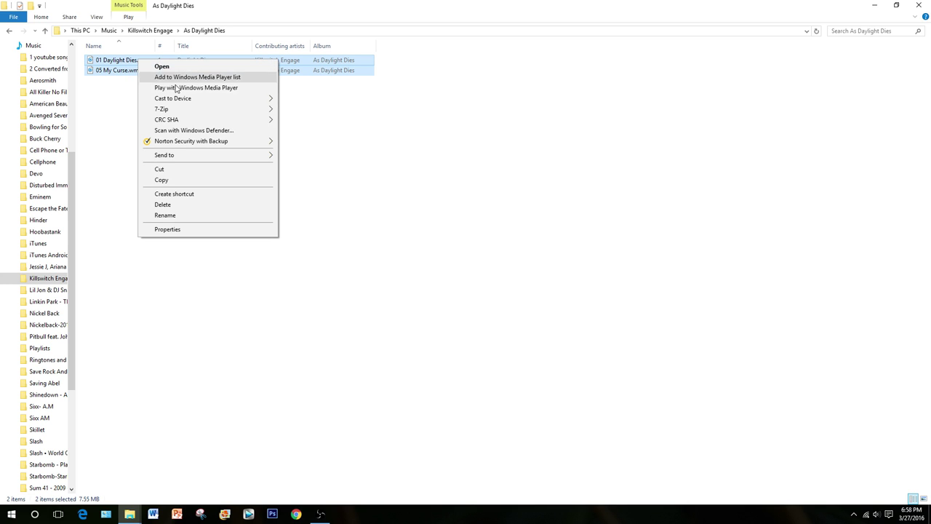
click(168, 182)
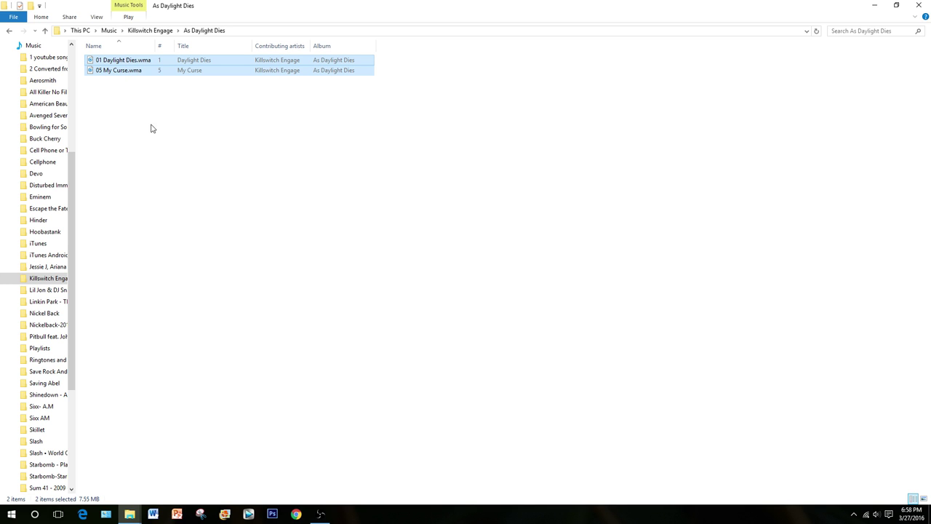
click(128, 513)
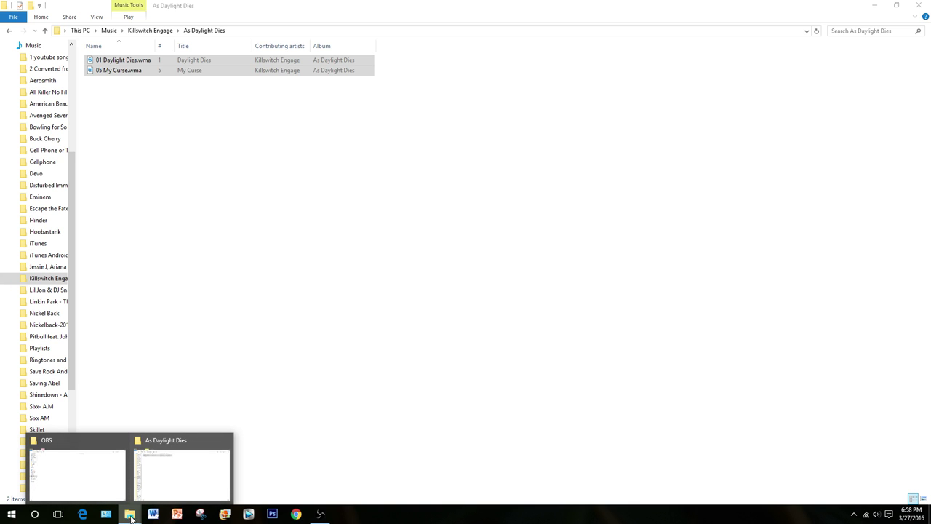
click(873, 6)
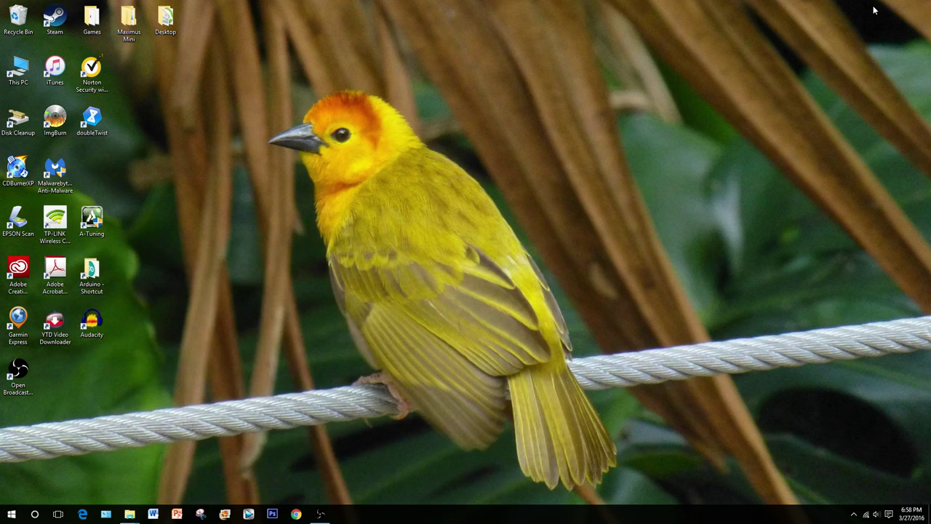
Step: Paste the two copied songs into the root of the E: drive from This PC, and close the window
double_click(27, 75)
double_click(497, 113)
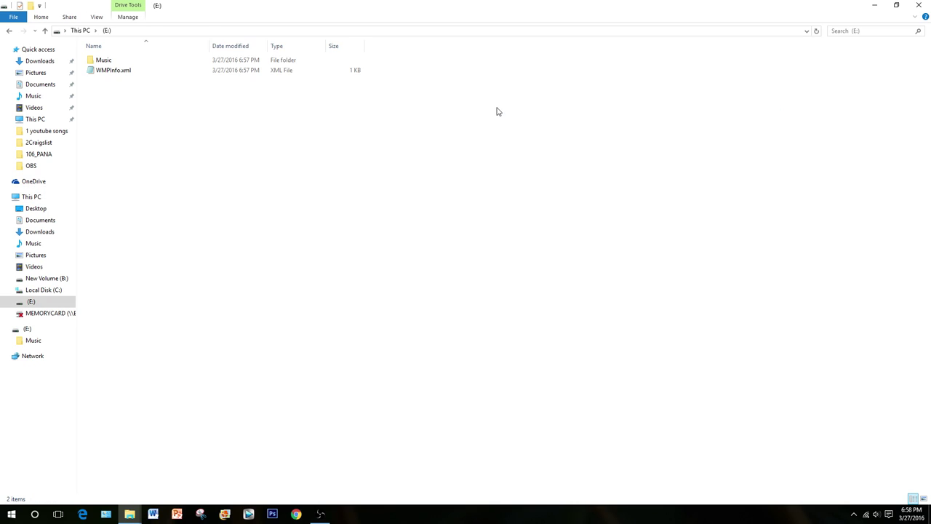
right_click(231, 178)
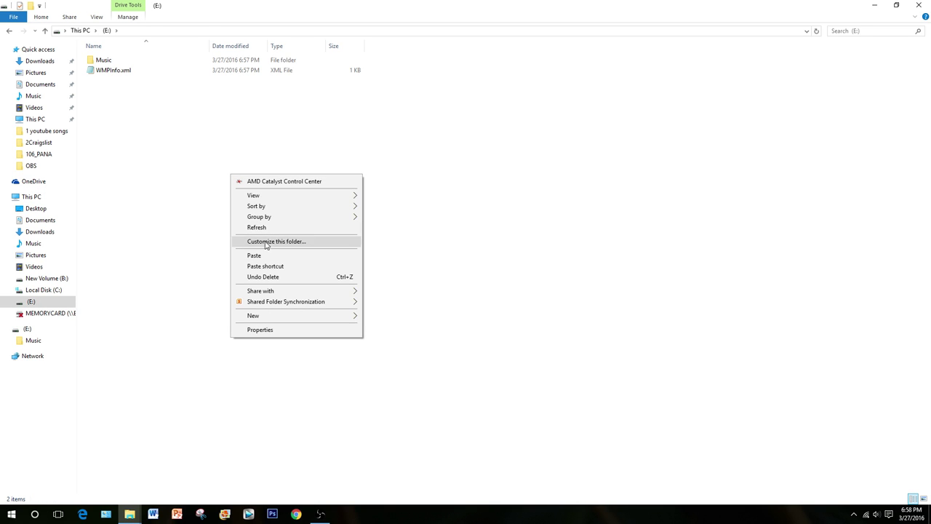
click(259, 255)
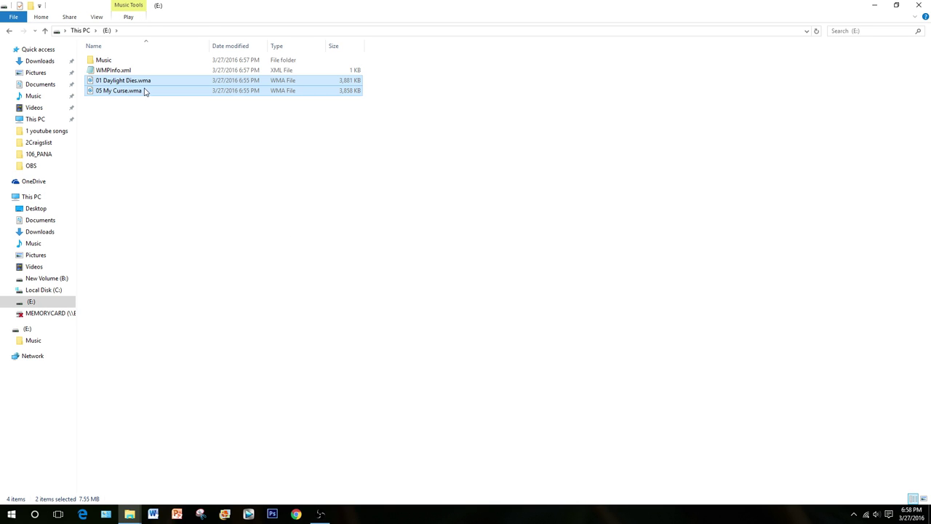
click(194, 144)
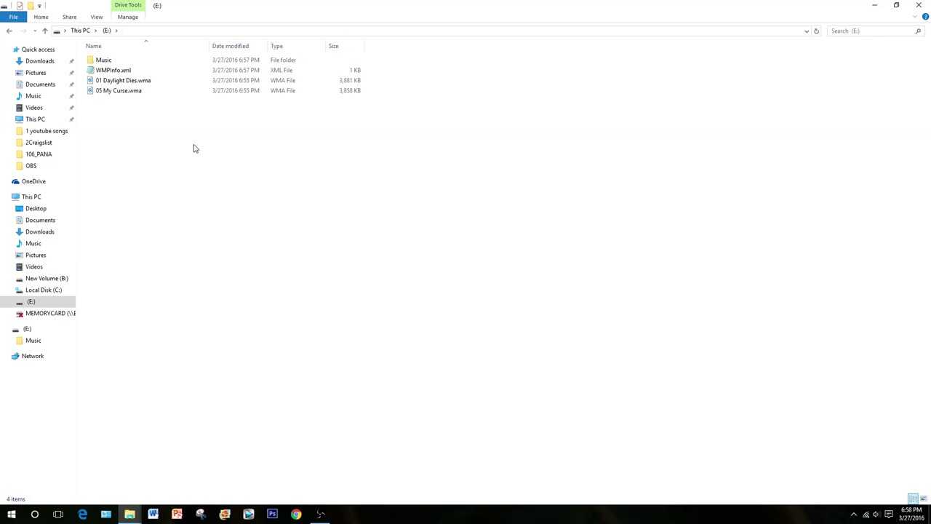
click(918, 5)
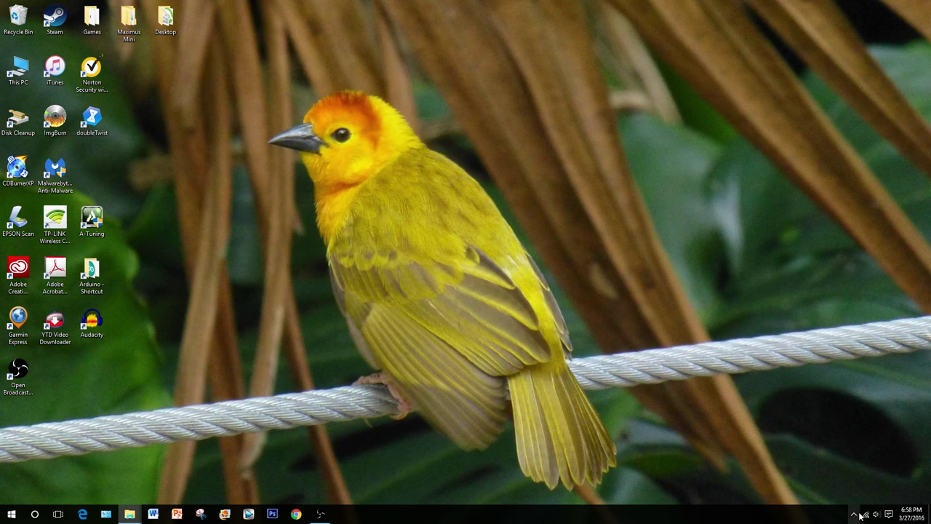
Step: Safely eject the Cruzer Glide USB drive, dismissing the device-in-use warning and repeating the eject
click(855, 514)
click(846, 493)
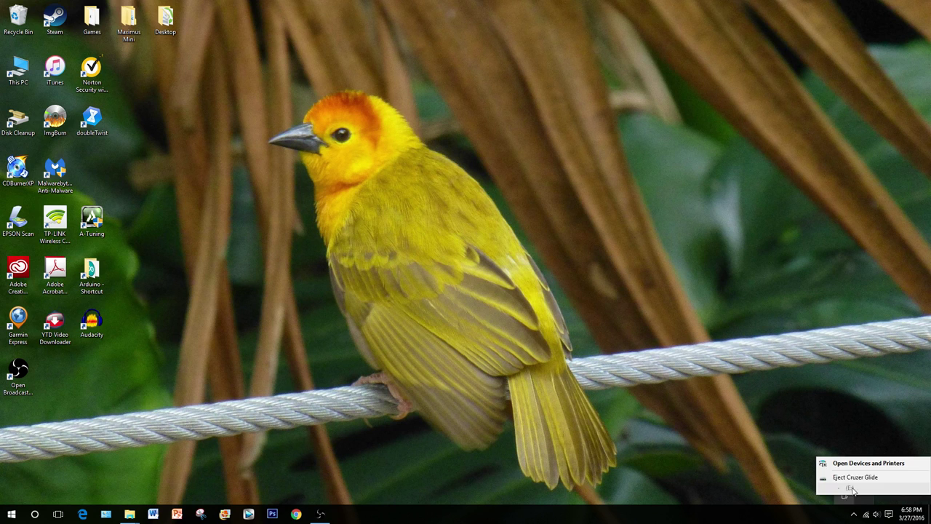
click(868, 478)
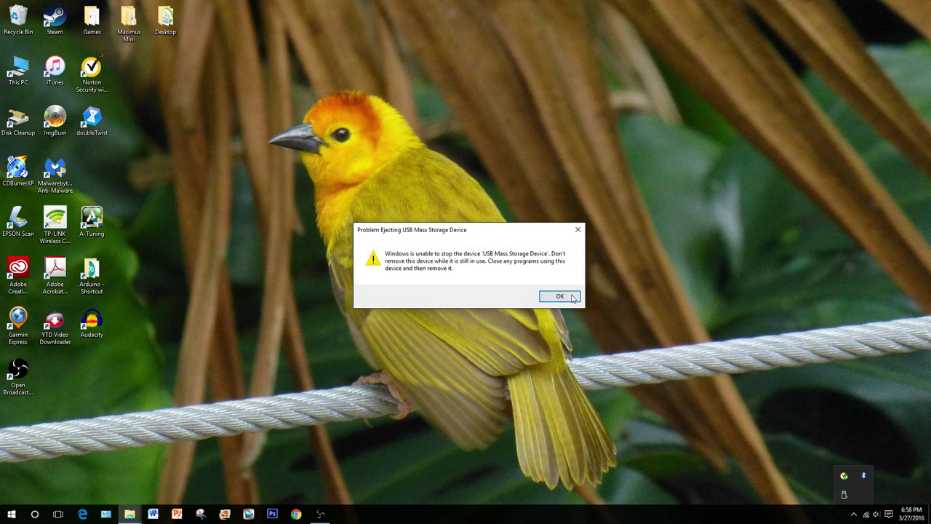
click(560, 296)
click(844, 494)
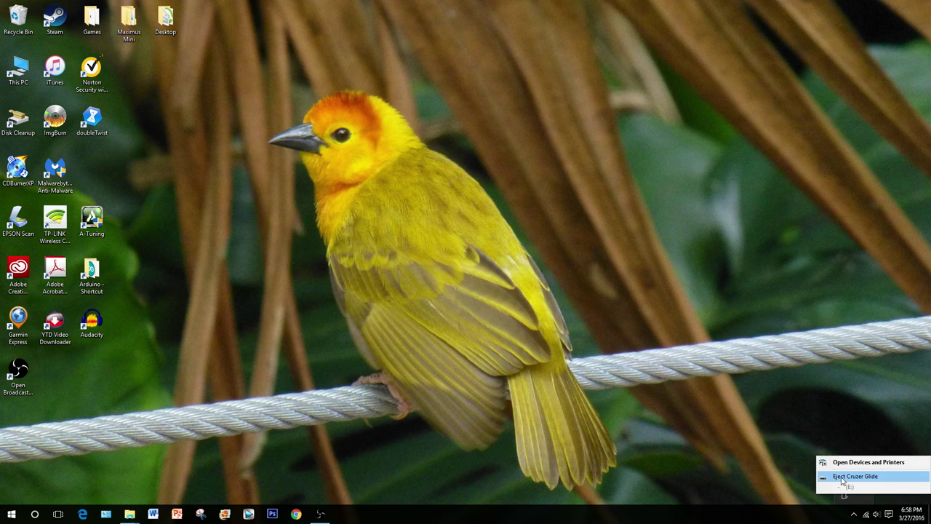
click(841, 477)
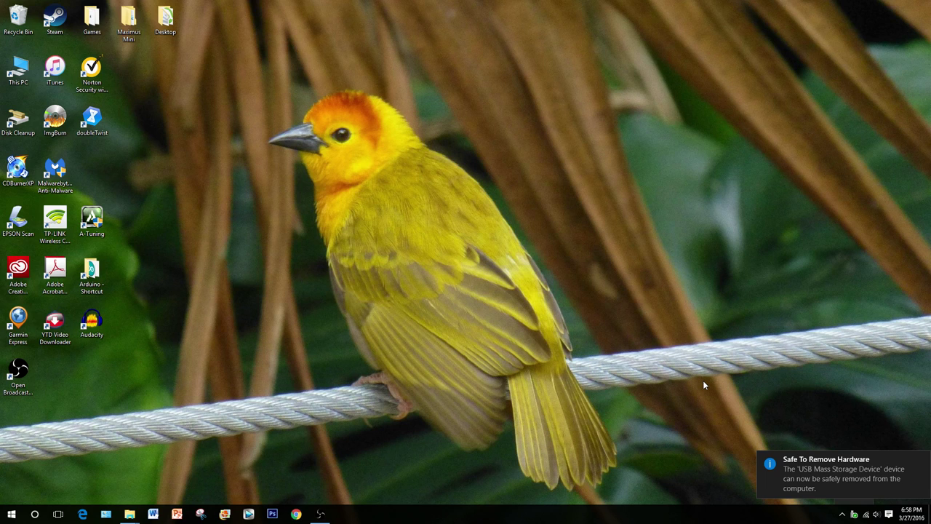